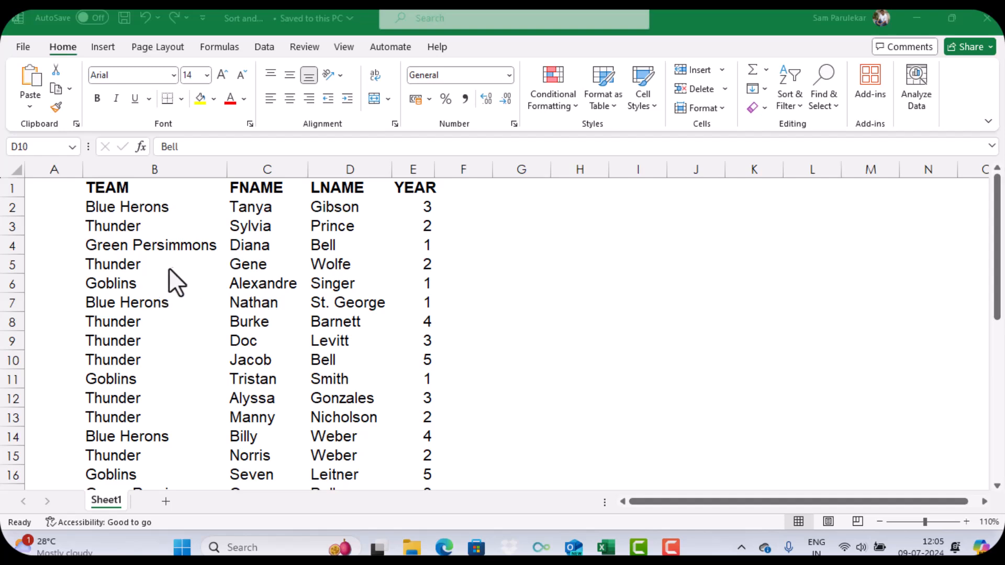
Step: Convert the range B1:E32 into a table with headers and load it into the Power Query Editor
left_click(188, 279)
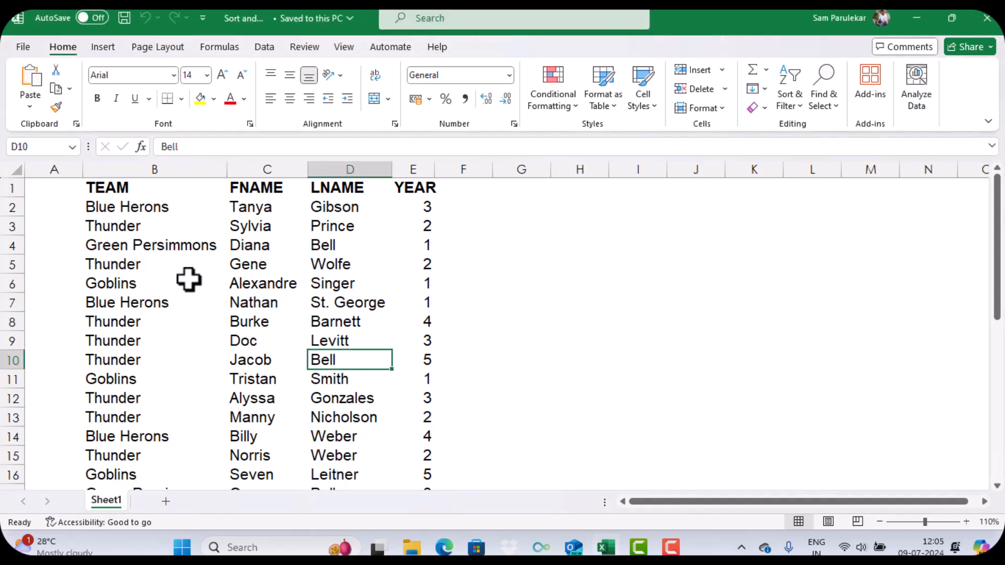
right_click(322, 360)
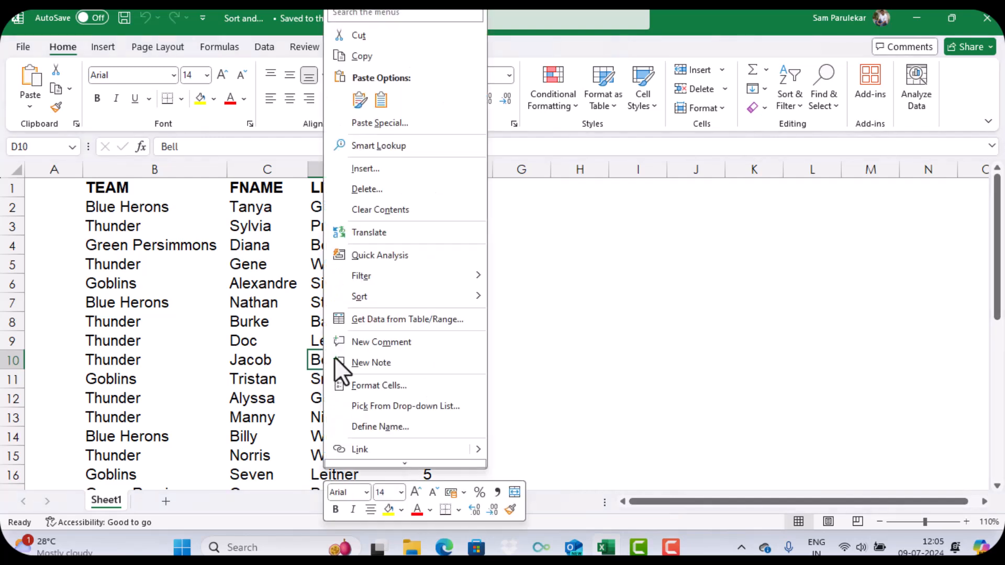
left_click(393, 320)
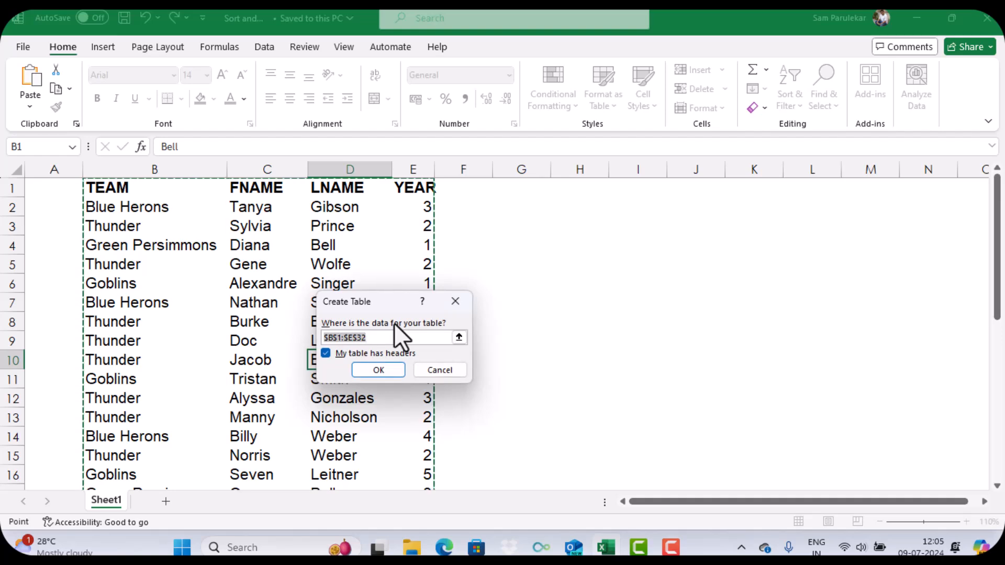
left_click(393, 368)
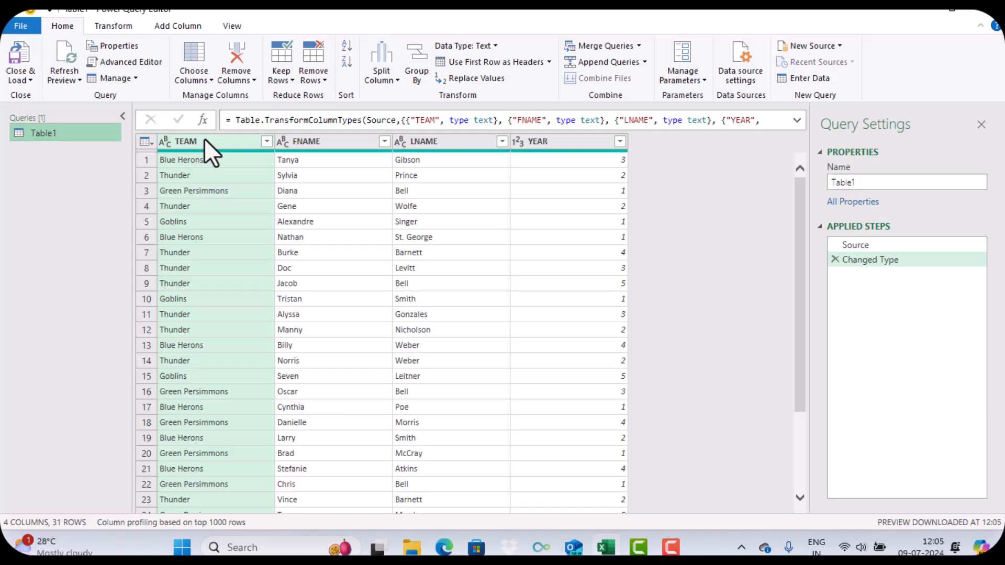
Step: Sort the query rows in ascending order by TEAM, then YEAR, then LNAME, then FNAME
left_click(345, 48)
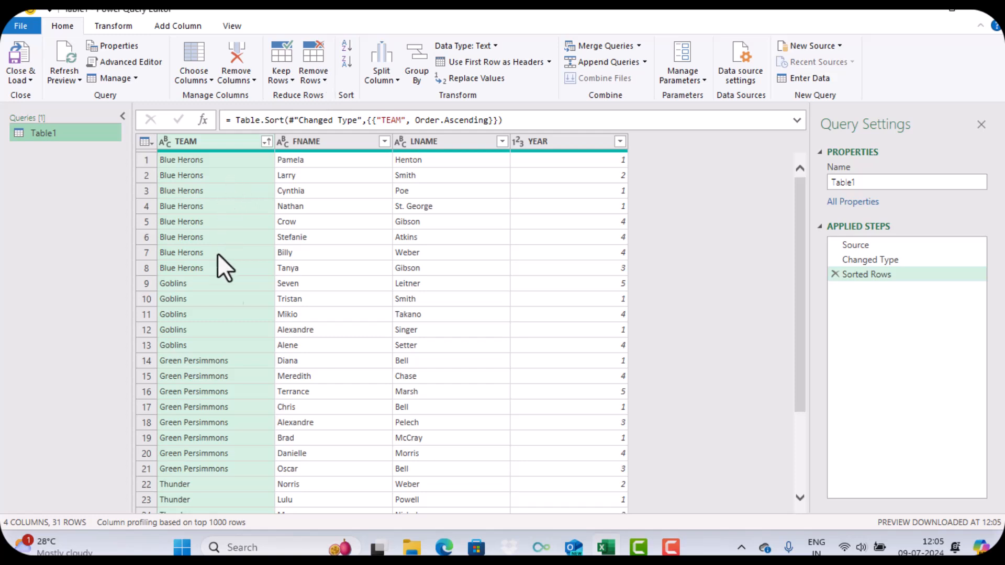
left_click(569, 144)
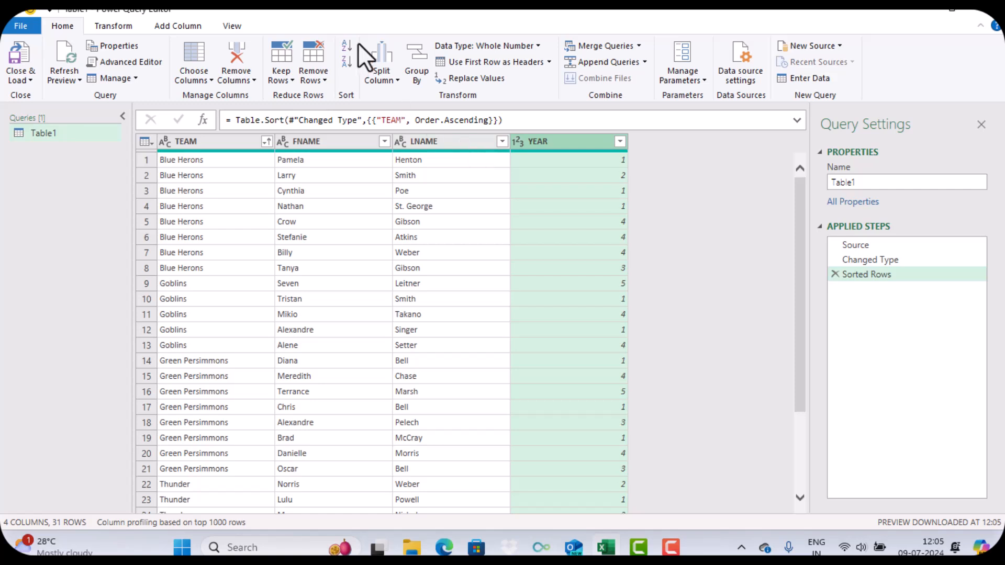
left_click(343, 47)
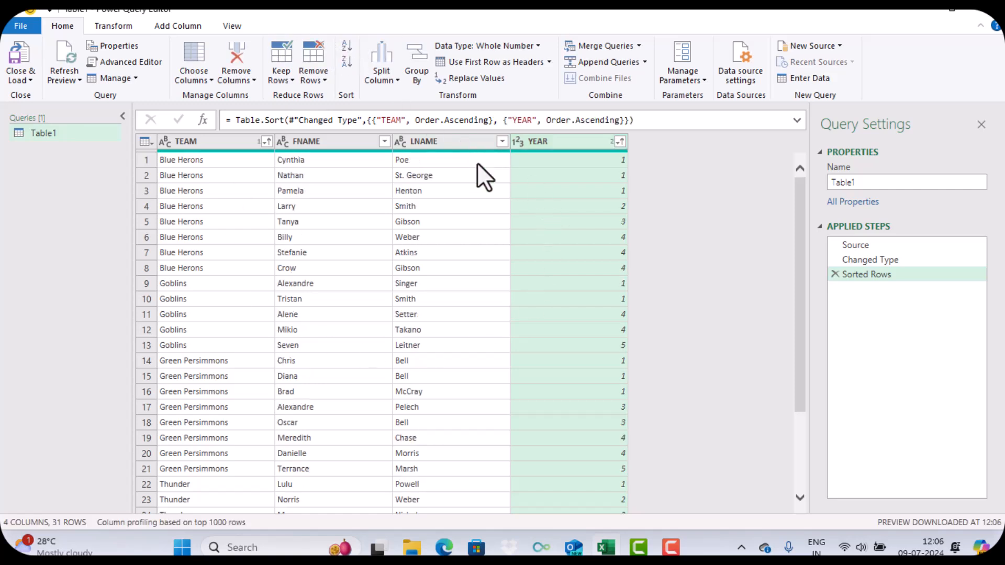
left_click(451, 147)
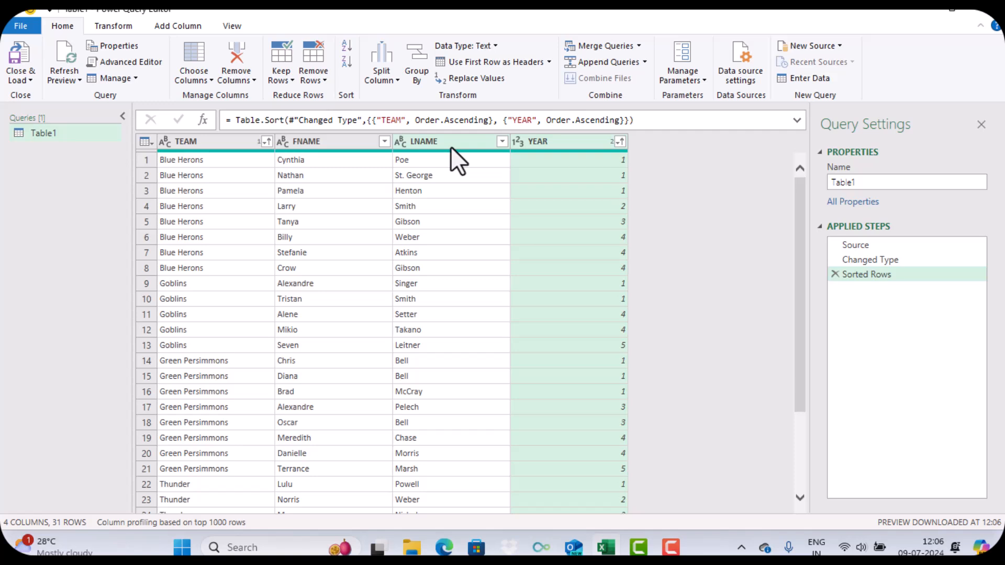
left_click(346, 41)
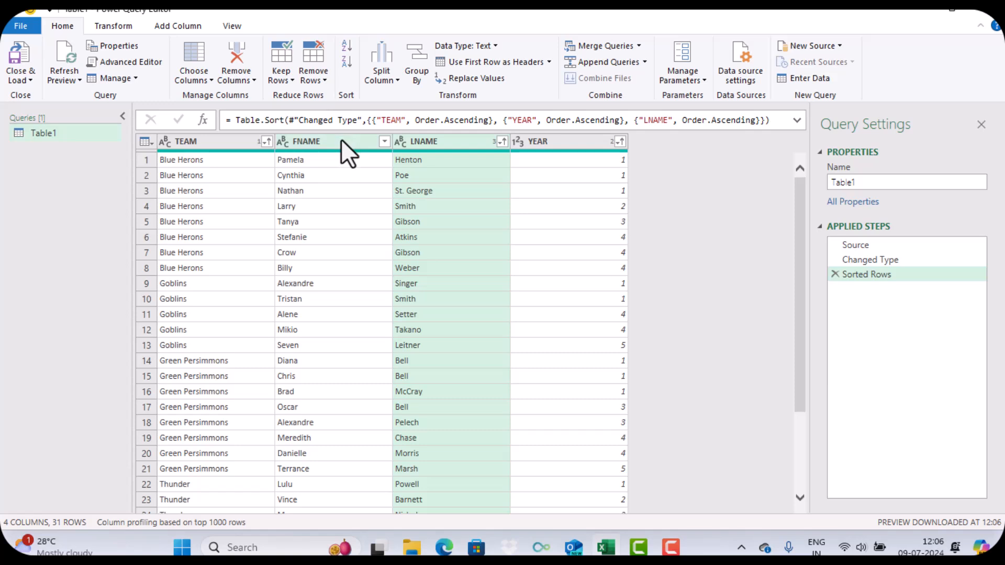
left_click(341, 140)
left_click(346, 53)
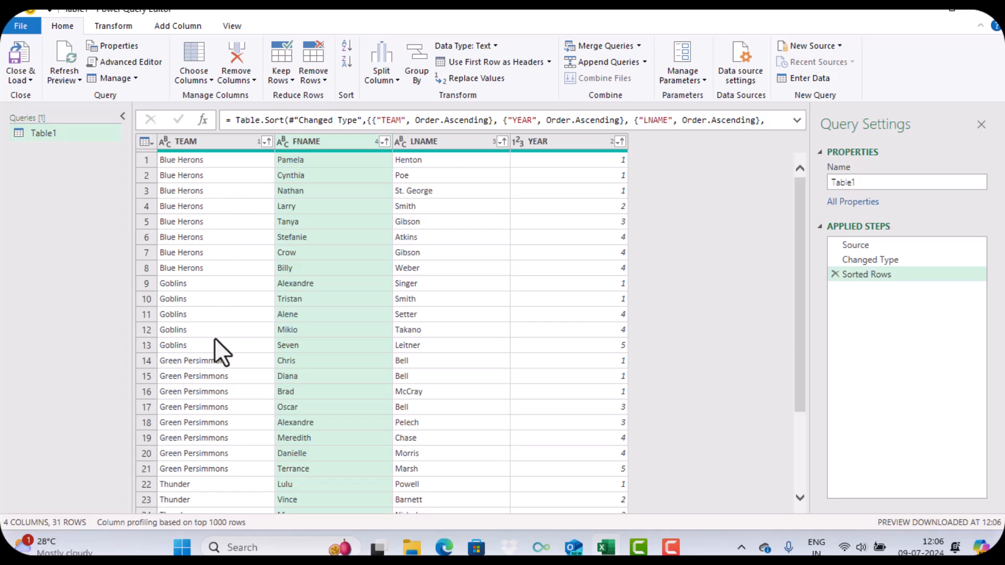
Step: Start an advanced text filter on the TEAM column with the first clause set to equals Blue Herons
left_click(267, 141)
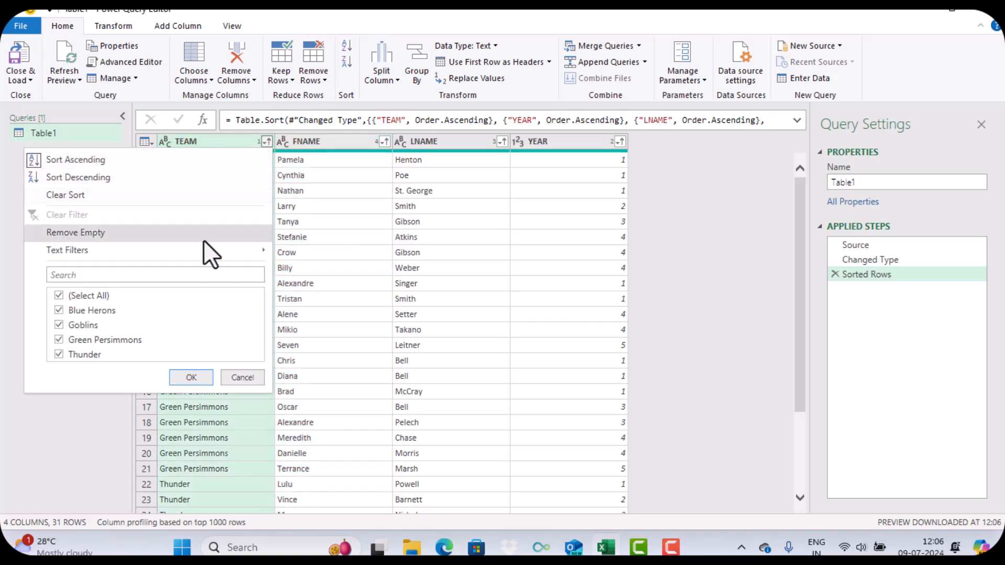
mouse_move(201, 248)
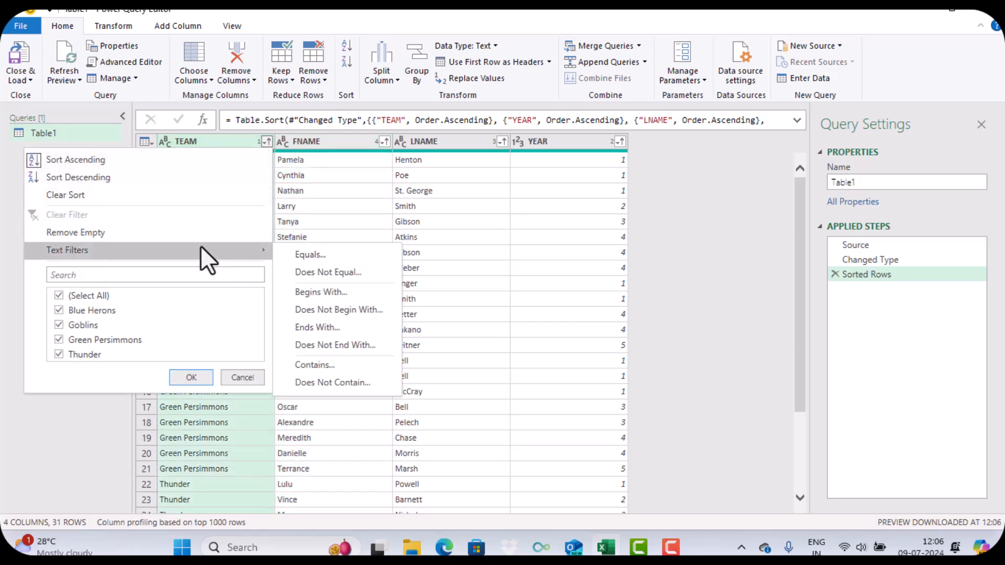
left_click(312, 252)
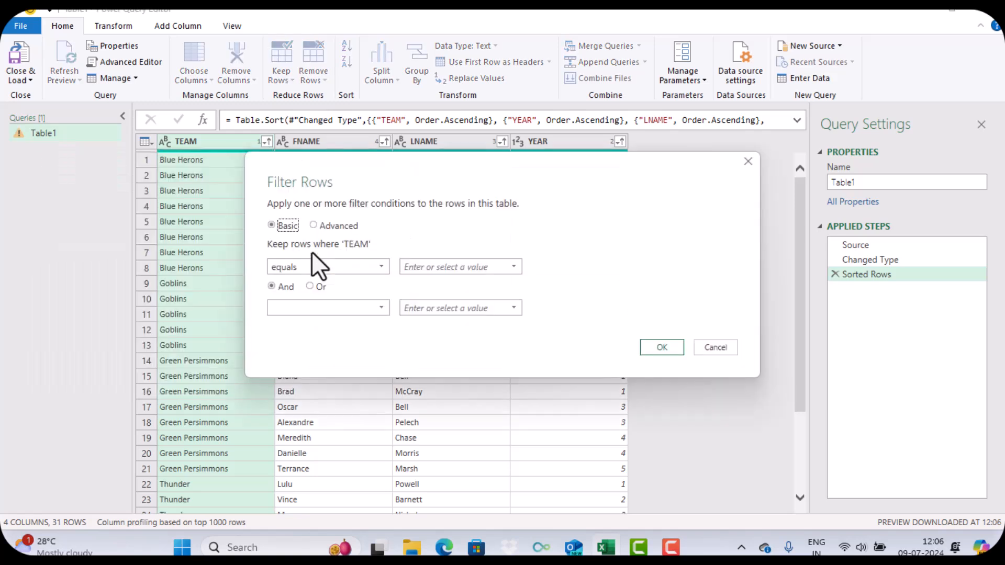
left_click(363, 271)
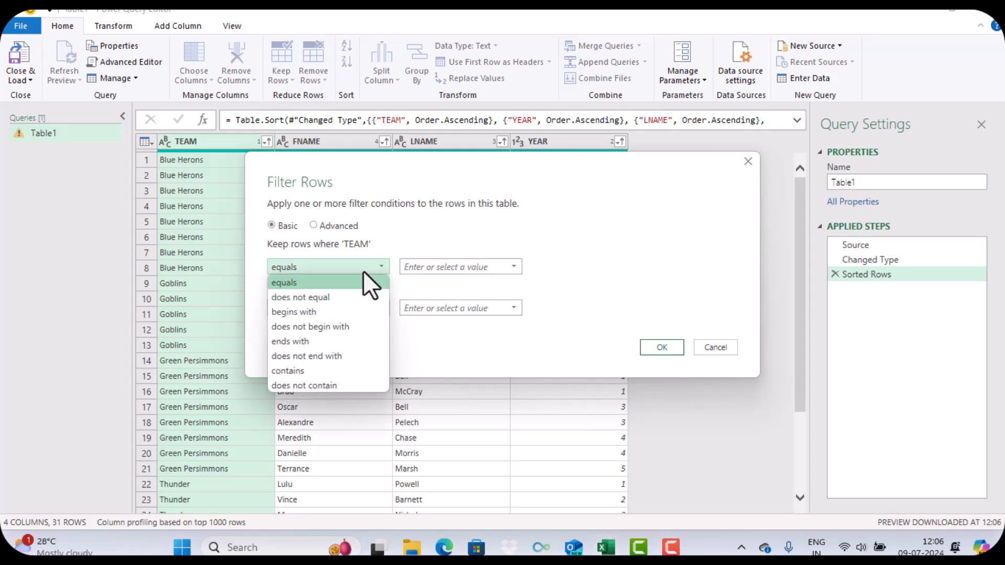
left_click(353, 281)
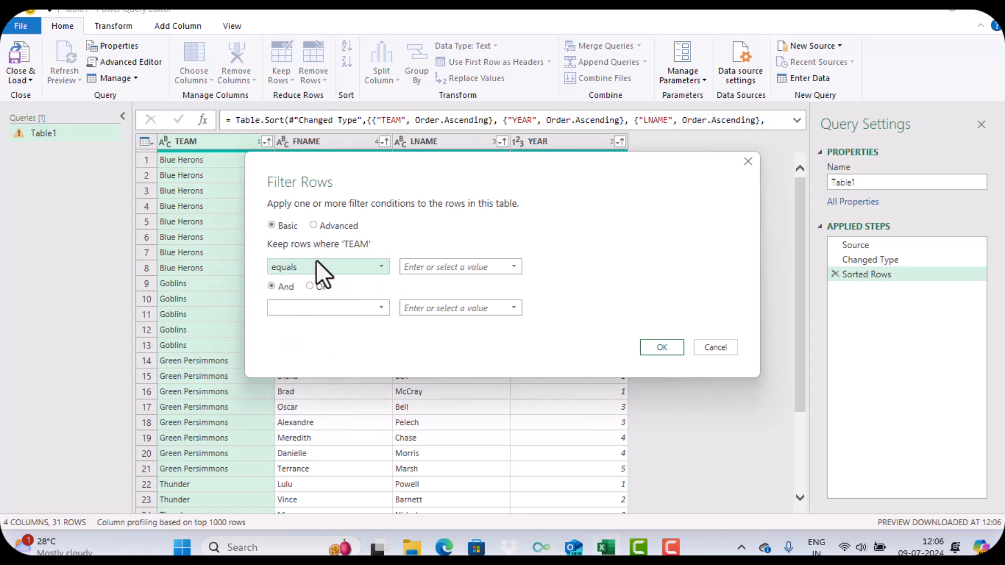
left_click(327, 227)
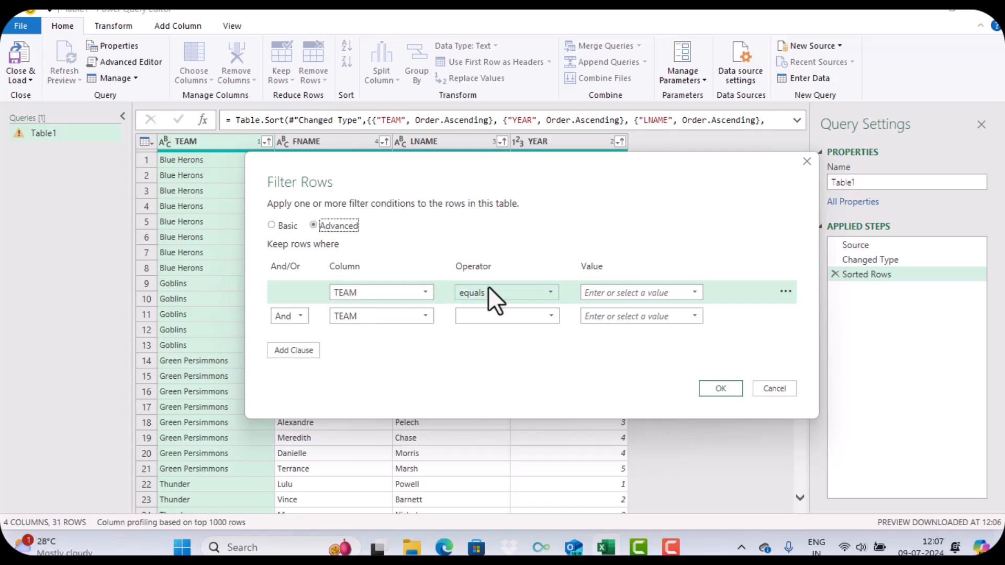
left_click(700, 292)
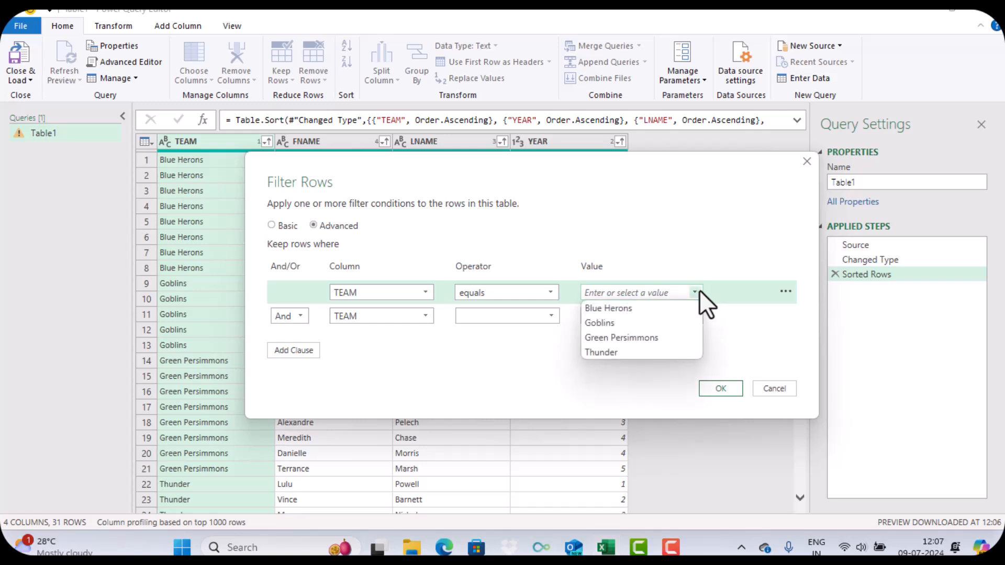
left_click(640, 311)
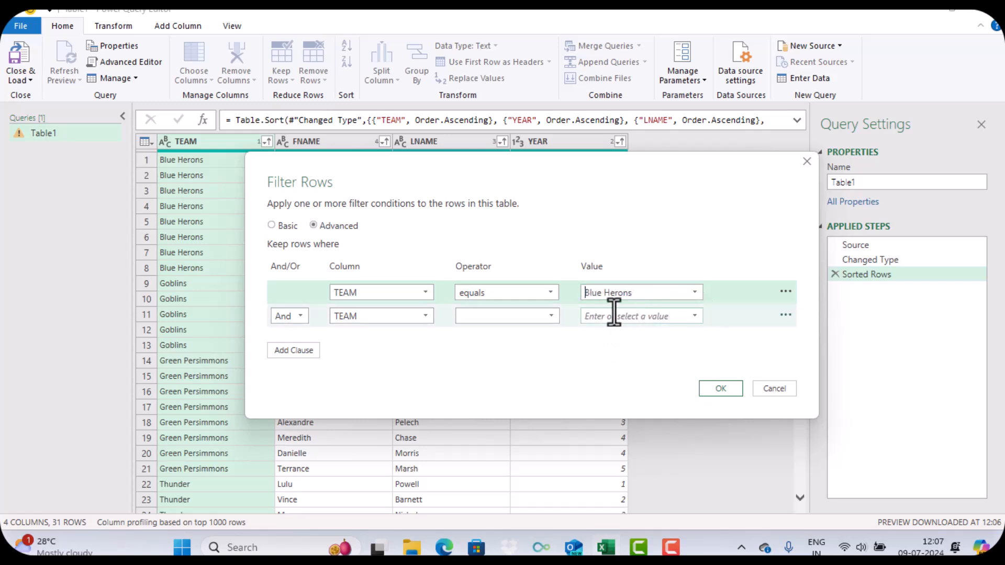
Step: Set the second filter clause to Or TEAM equals Goblins and apply the filter
left_click(301, 320)
left_click(294, 344)
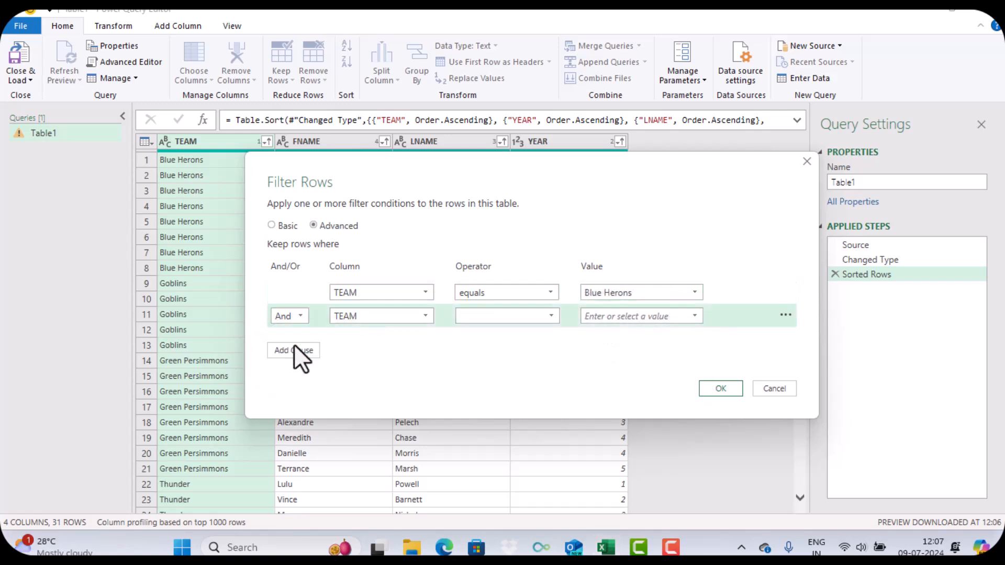
left_click(530, 314)
left_click(510, 331)
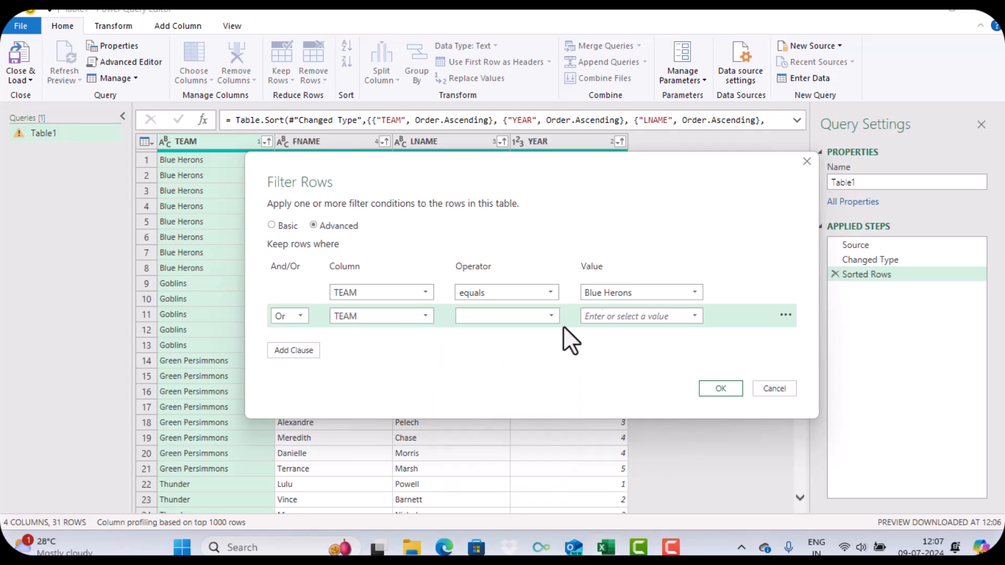
left_click(697, 320)
left_click(643, 347)
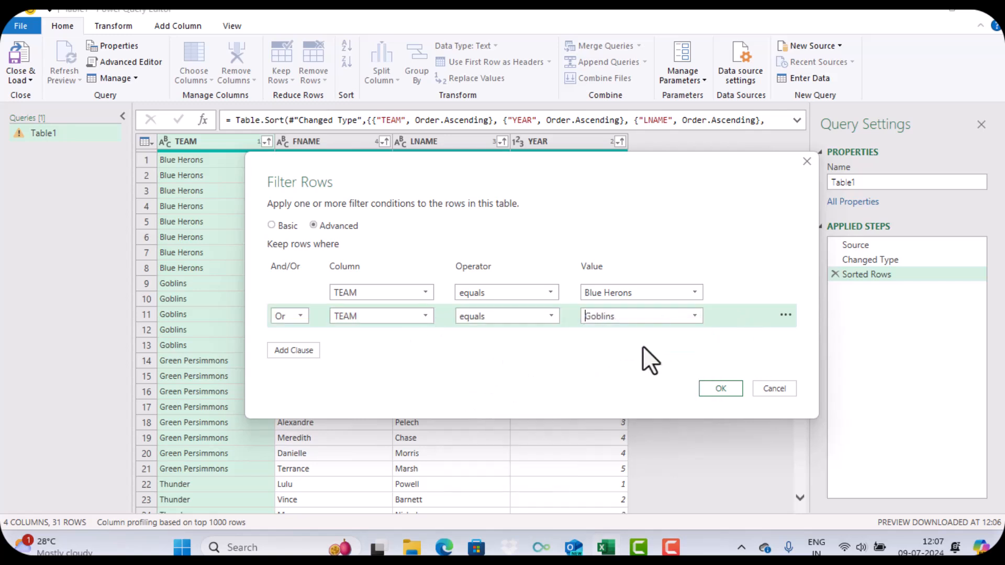
left_click(722, 391)
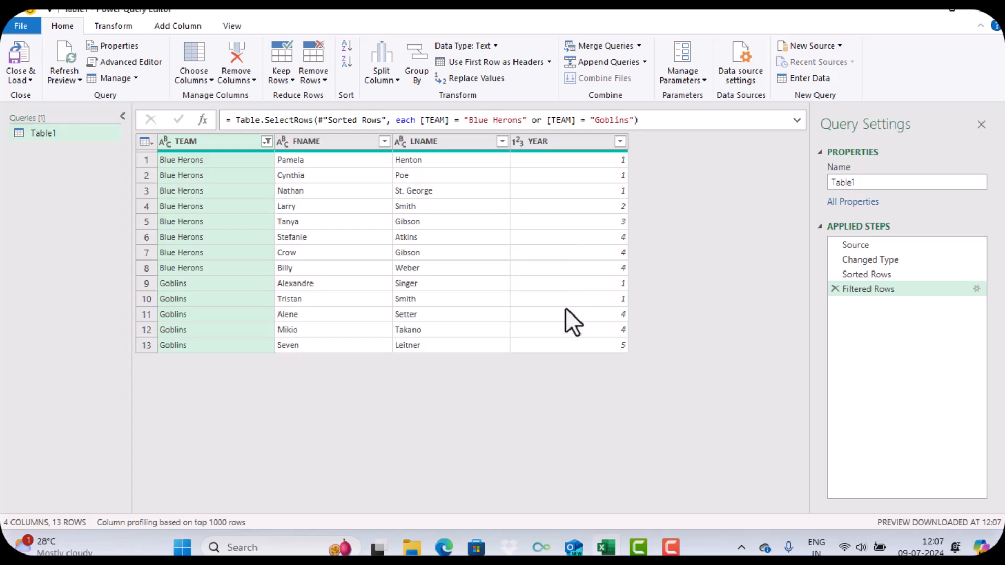
Step: Filter the YEAR column to keep rows where the value is greater than or equal to 3
left_click(584, 142)
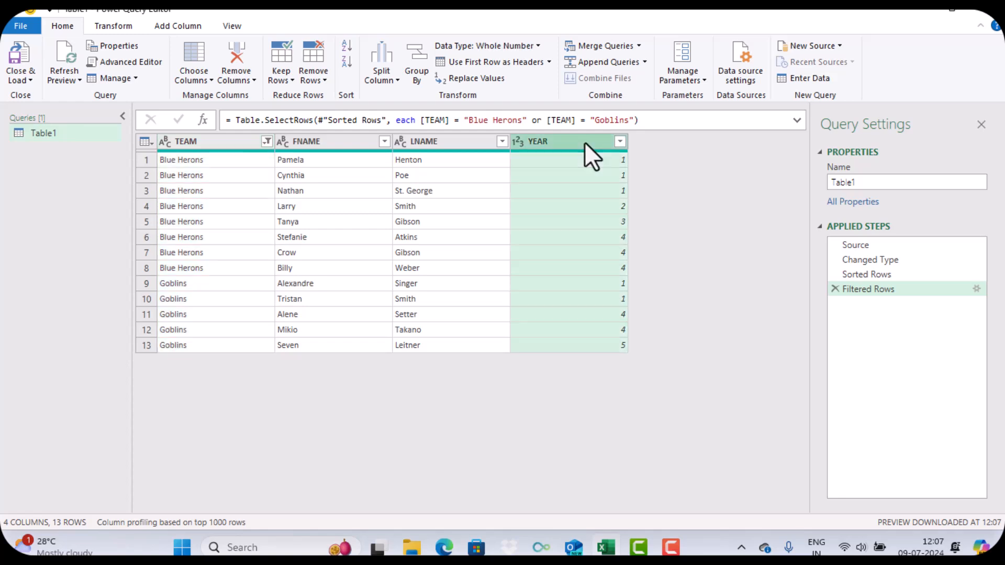
left_click(619, 142)
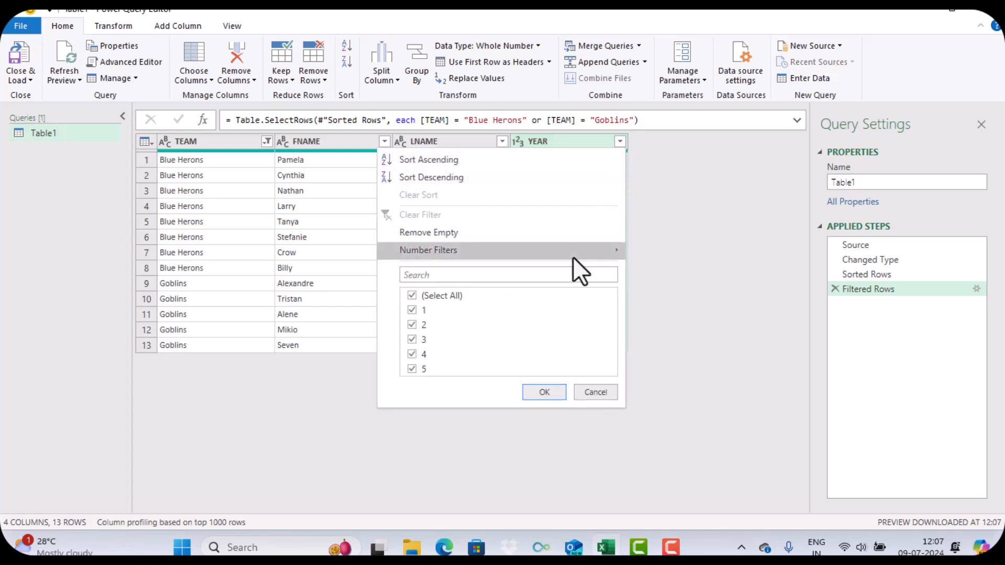
mouse_move(575, 269)
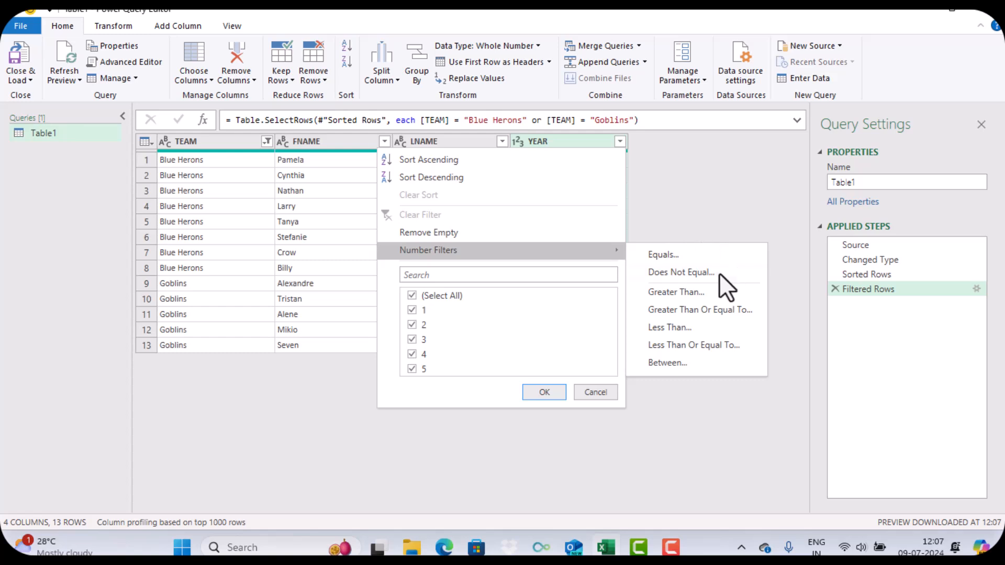
left_click(709, 308)
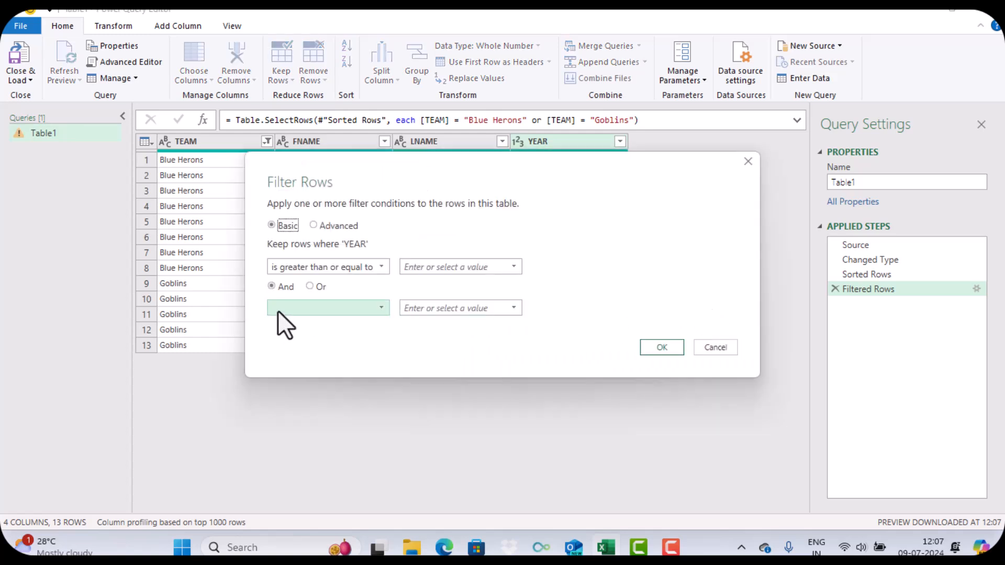
left_click(440, 267)
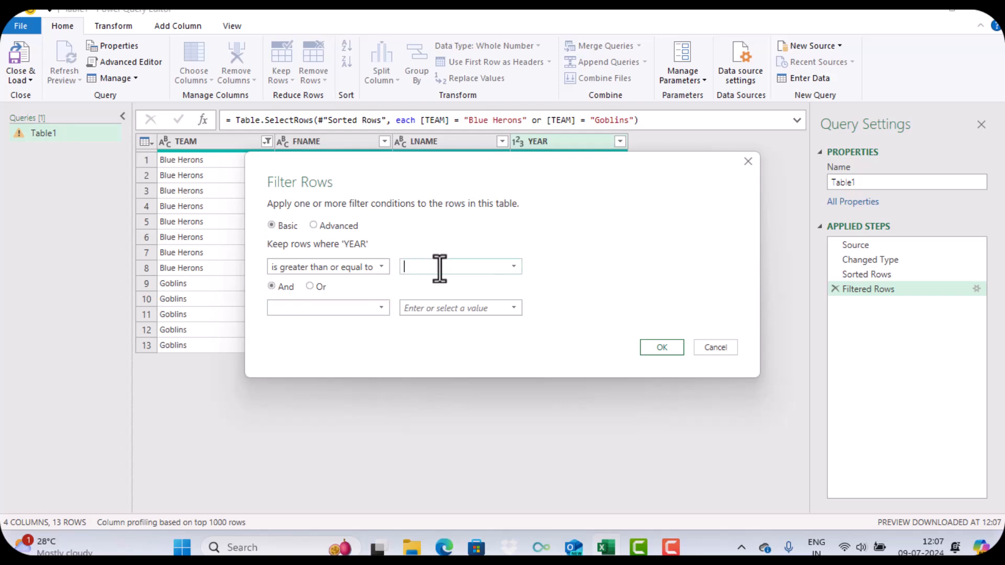
type("3")
left_click(651, 350)
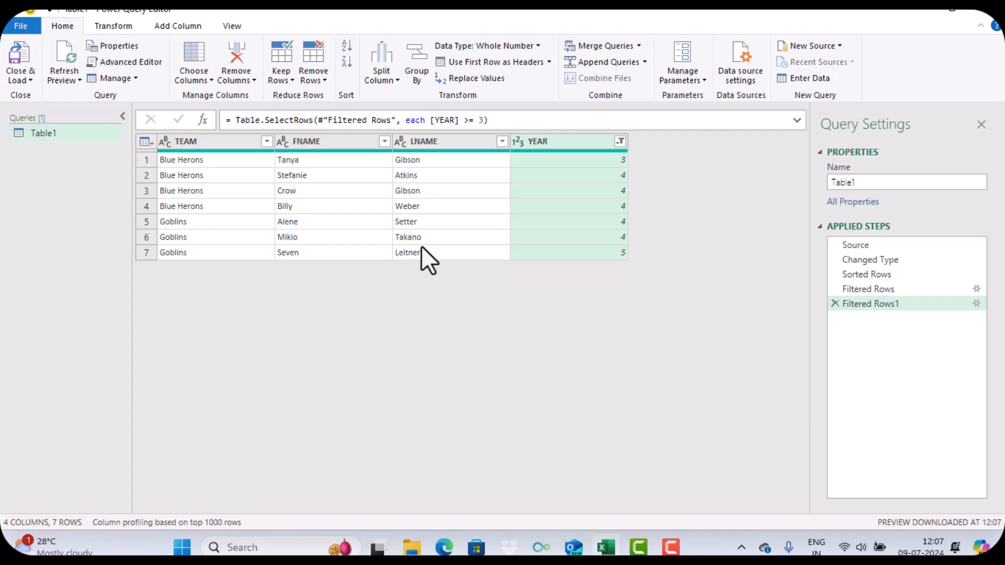
Step: Close the query and load its result to a new worksheet, returning to the source table on Sheet1
left_click(15, 57)
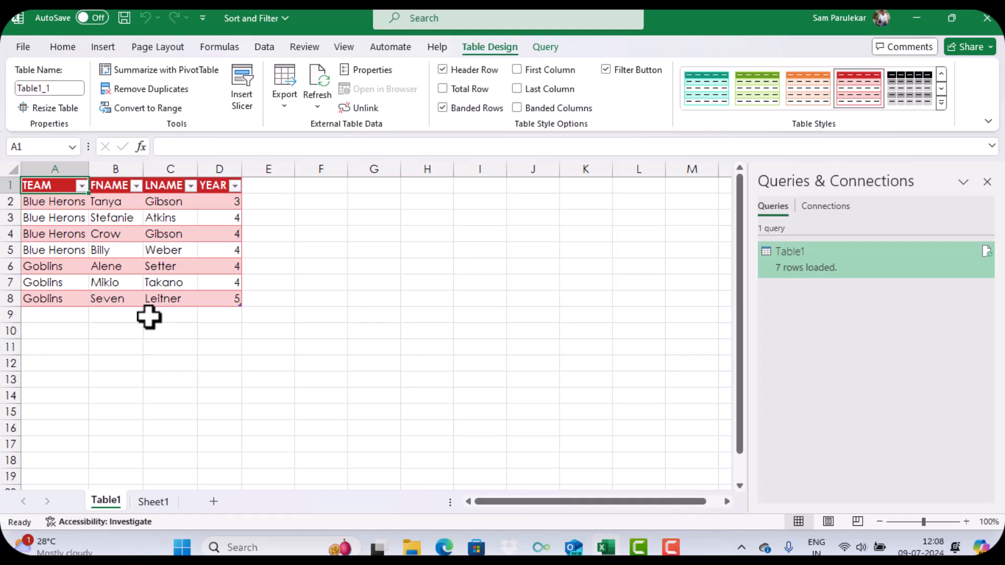
left_click(155, 502)
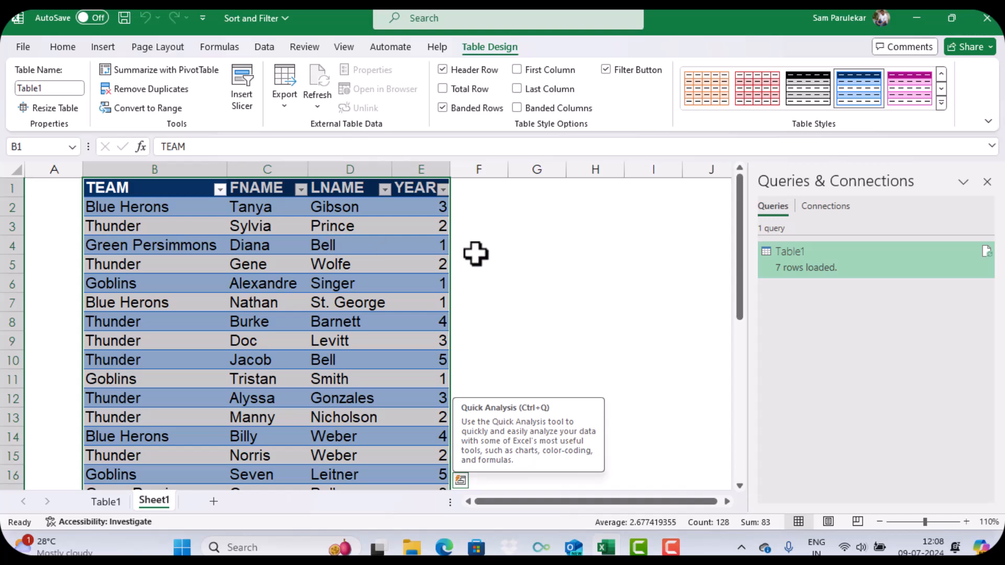
left_click(293, 338)
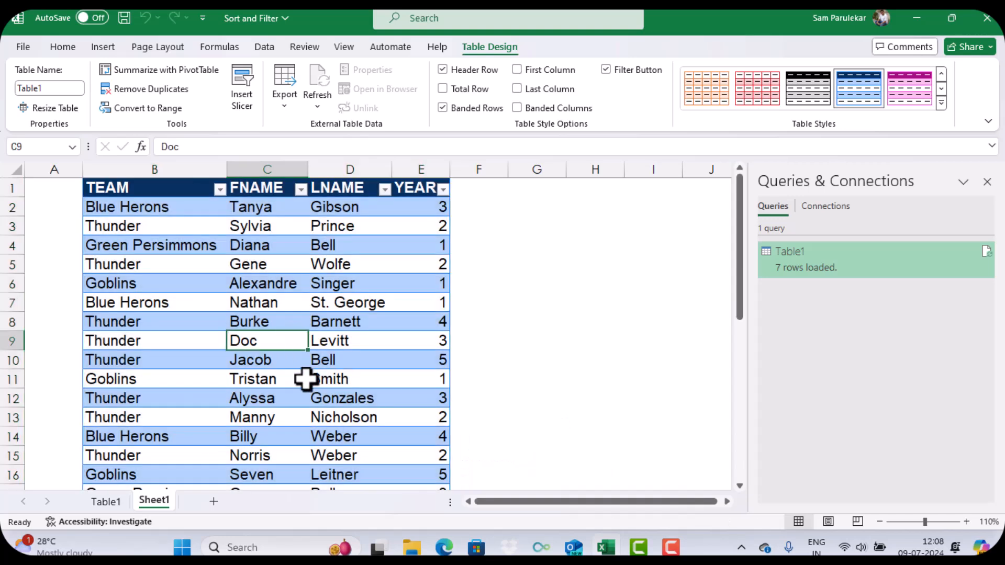